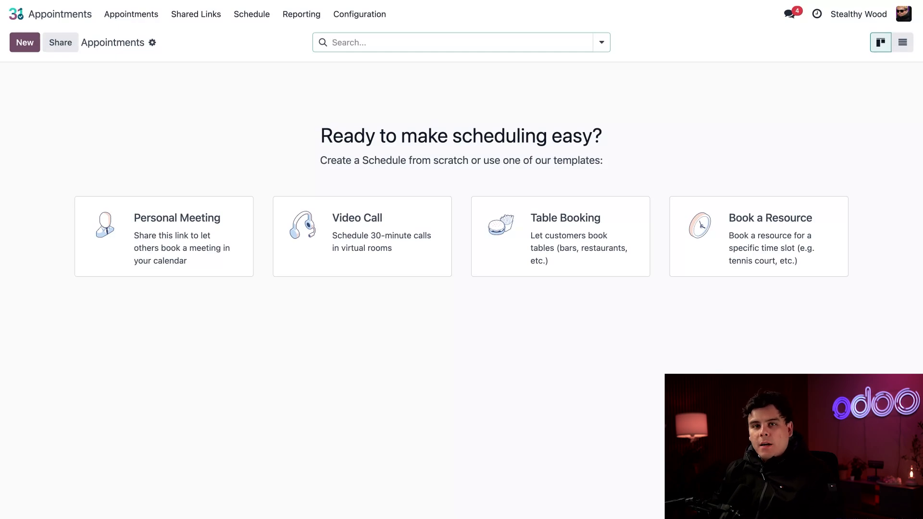
Create a new appointment resource named Furniture Showroom with a capacity of 5
left_click(368, 14)
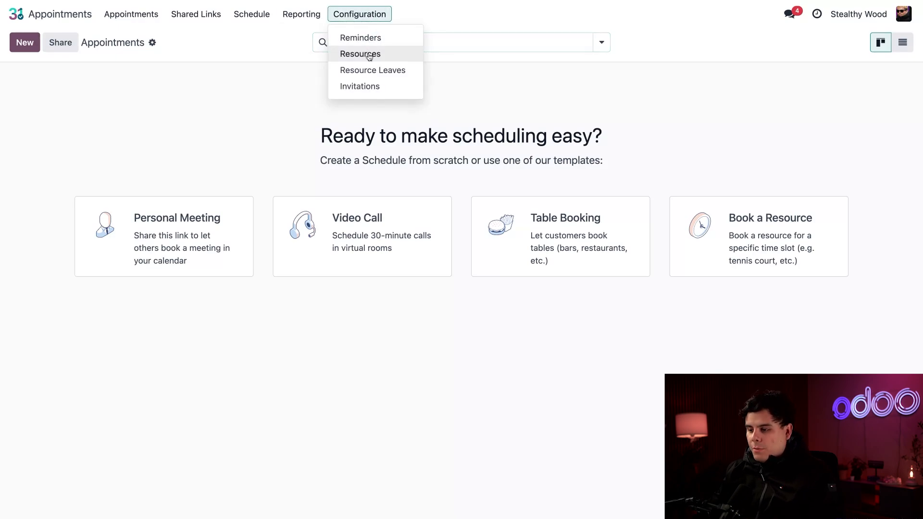
left_click(370, 54)
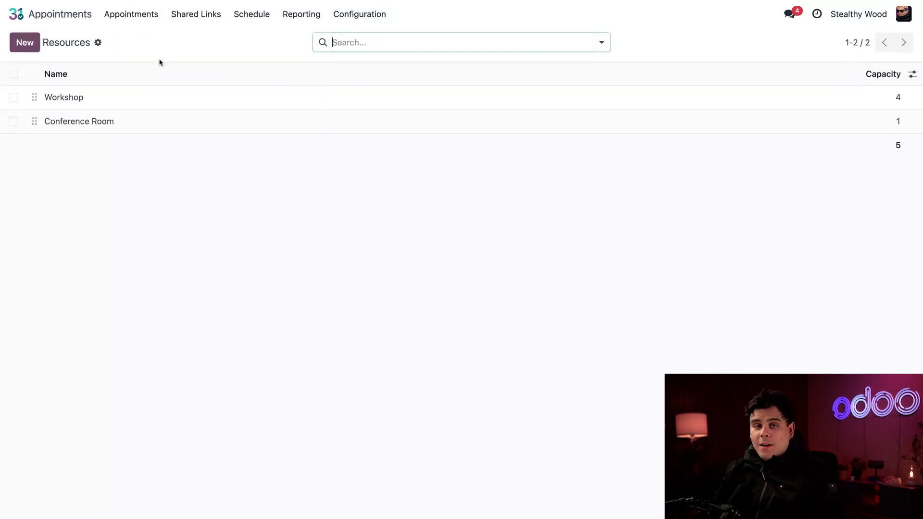
left_click(28, 48)
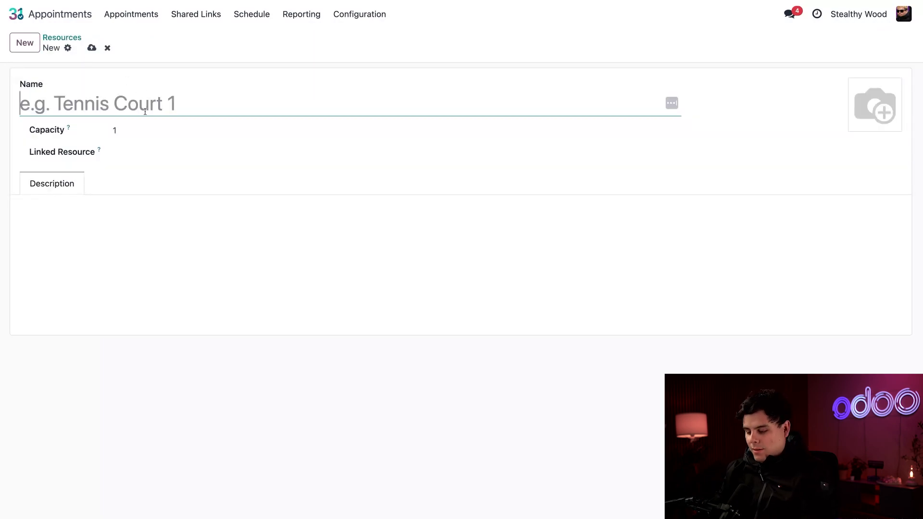
type("Furniture")
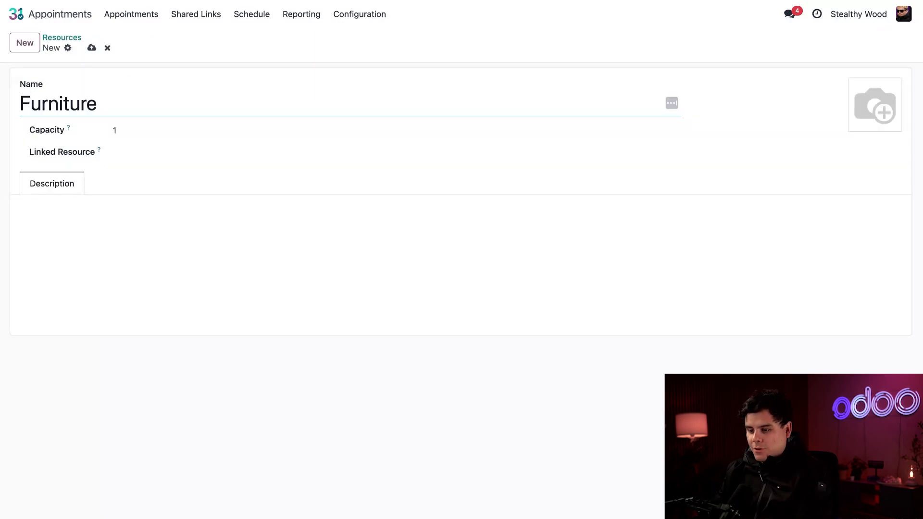
type(" Showroom")
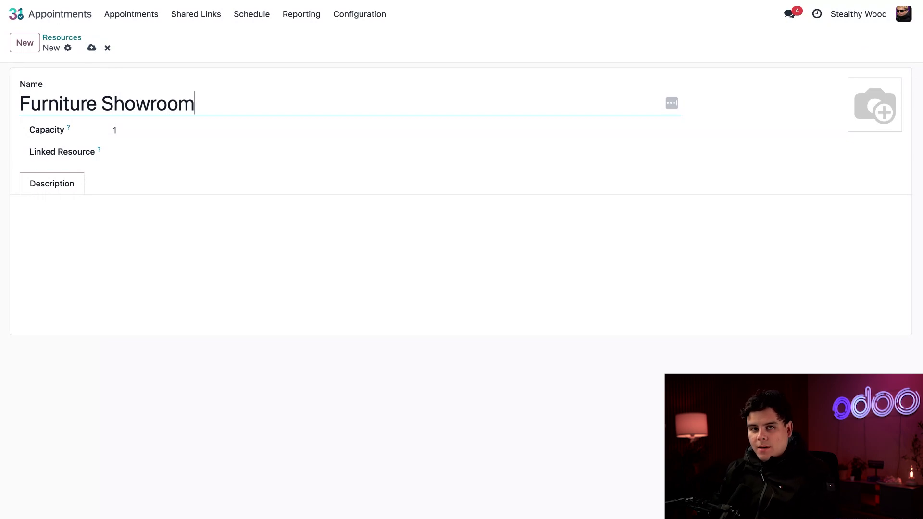
left_click(131, 126)
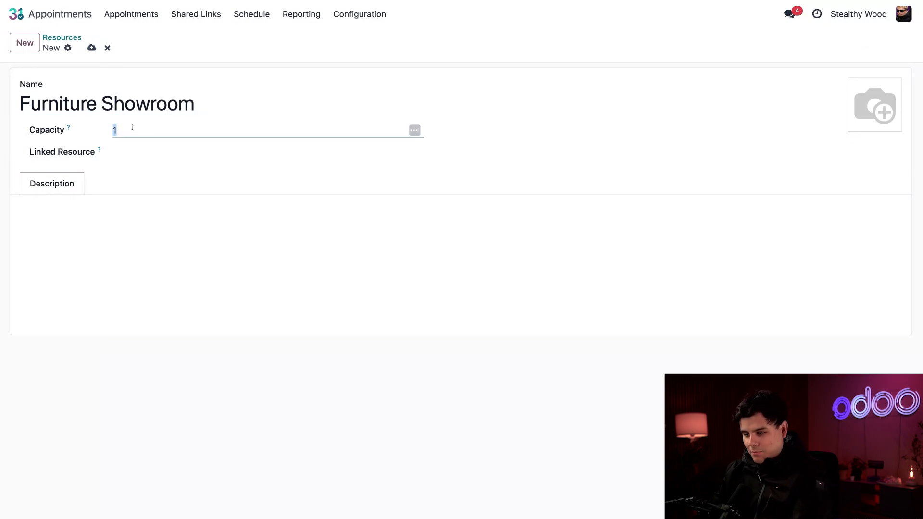
type("5")
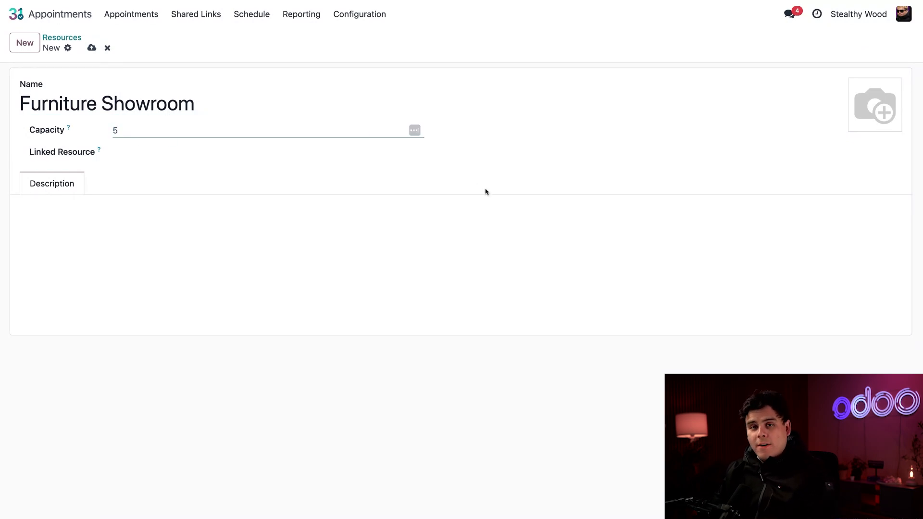
left_click(559, 152)
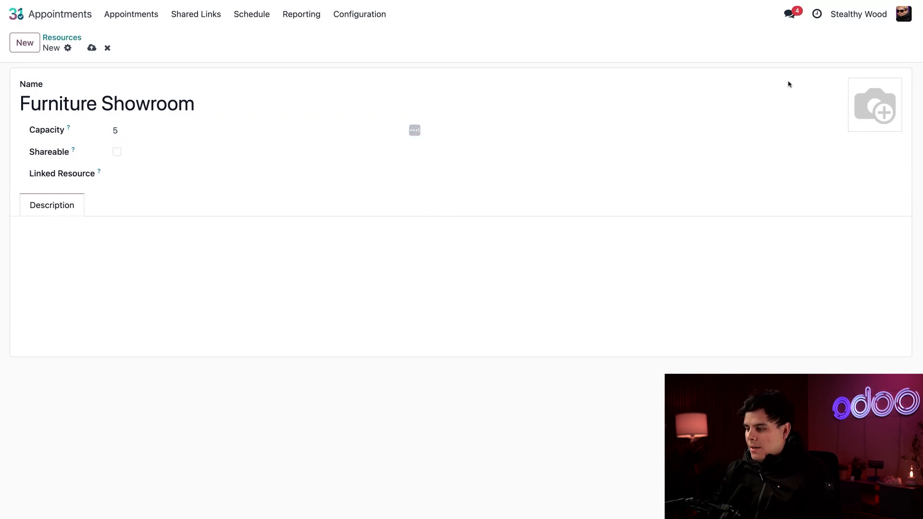
Add a showroom photo to the resource and the description "Check out all of our latest custom design pieces!"
left_click(860, 125)
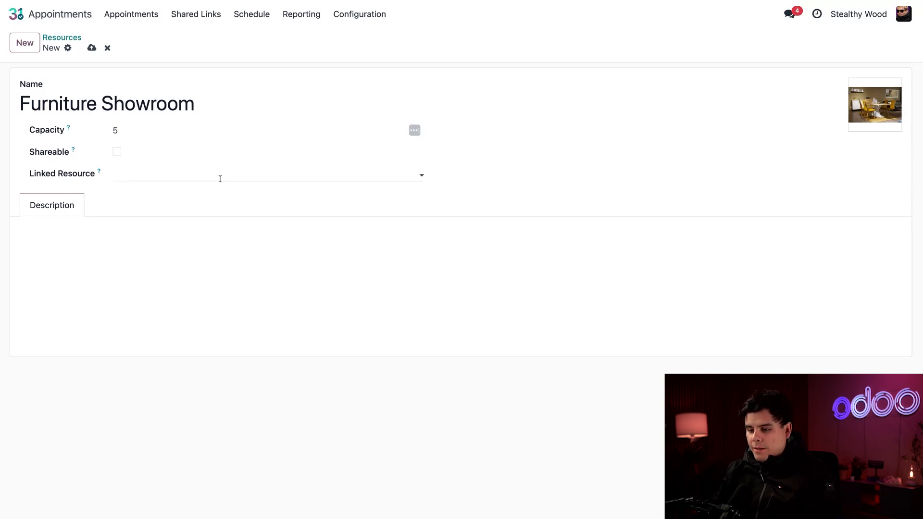
left_click(82, 236)
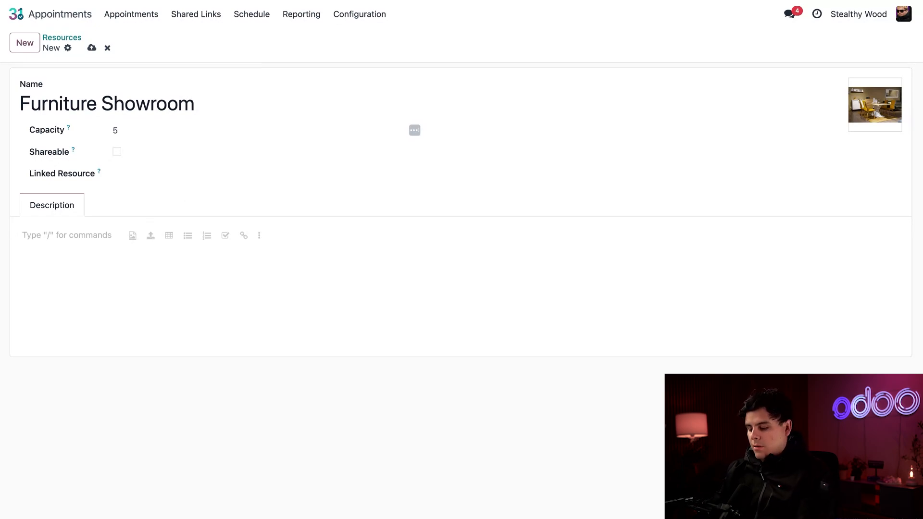
type("Check out all of our latest custom design pieces!")
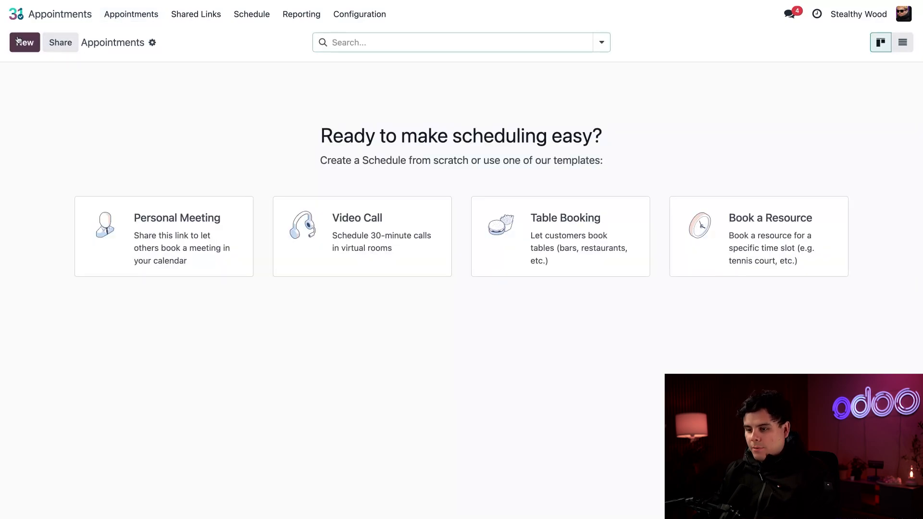
Create a new appointment type titled Showroom Tour
left_click(21, 42)
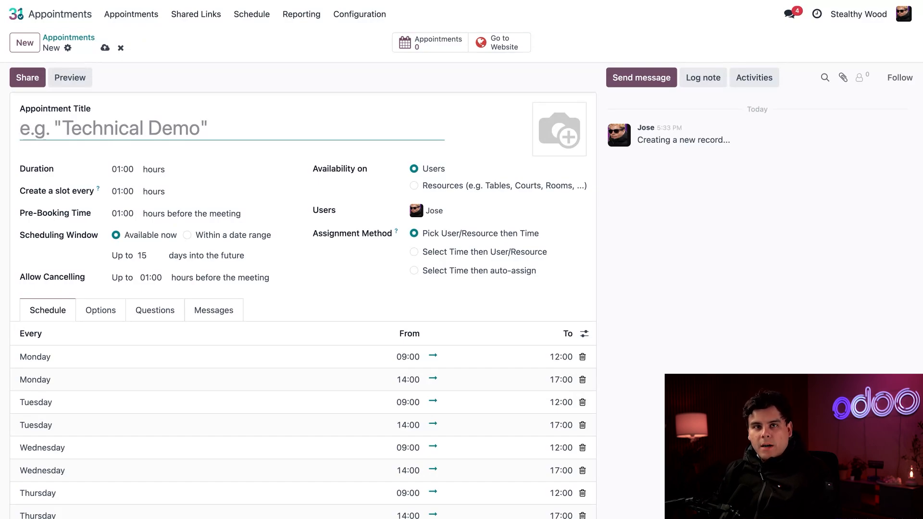
type("Sh")
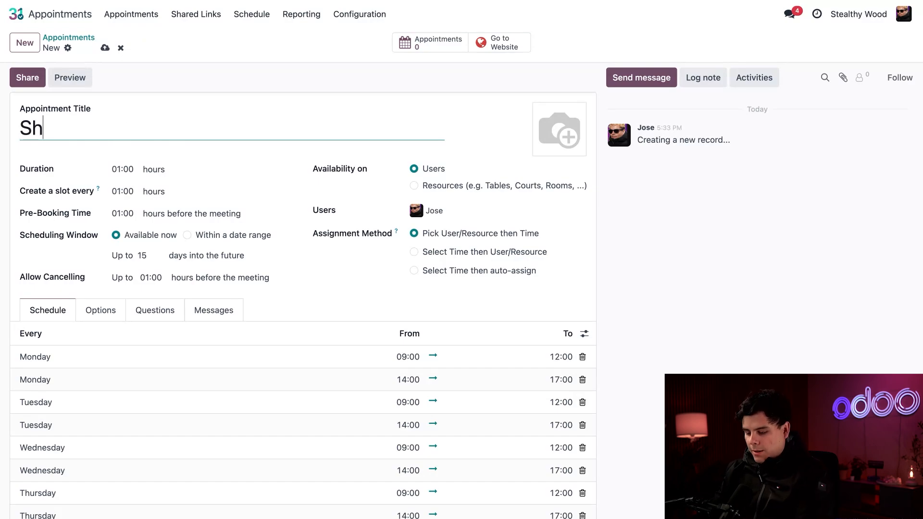
type("owroom Tour")
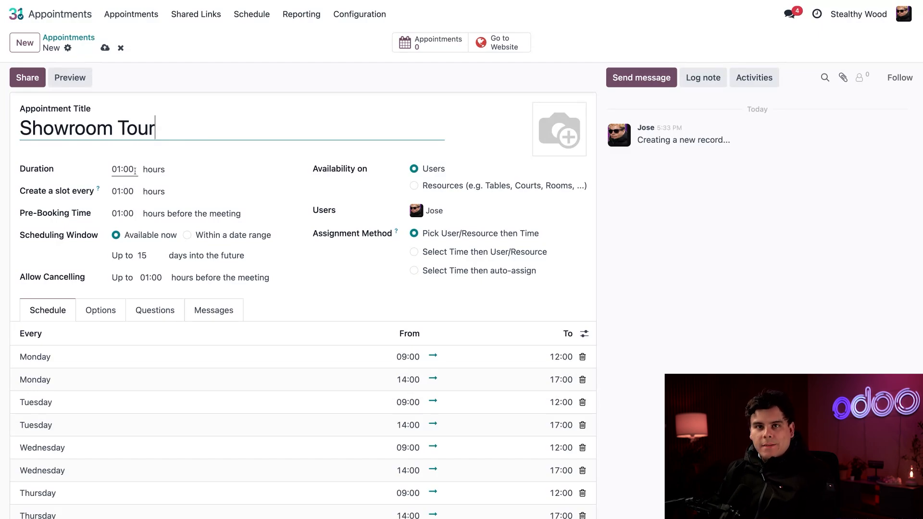
Set the appointment's pre-booking time to 00:30 hours before the meeting and upload a meeting-room photo as its image
left_click(135, 170)
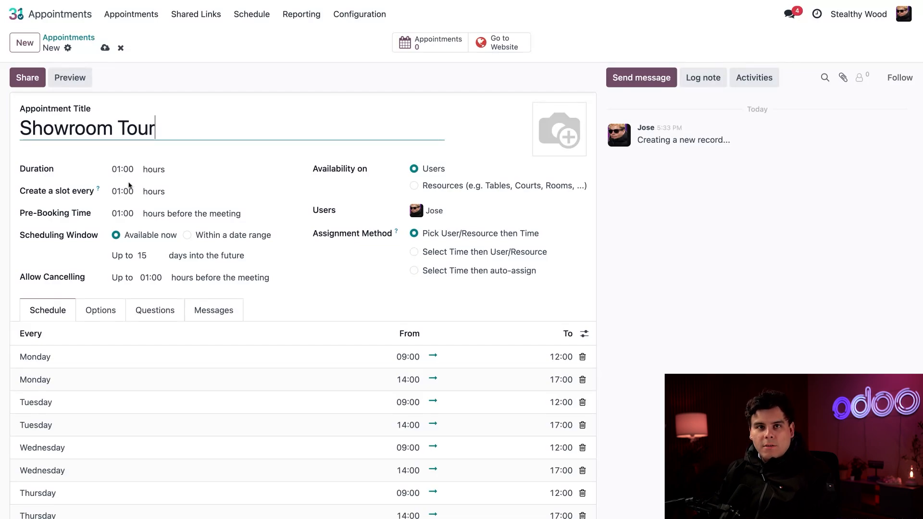
left_click(120, 214)
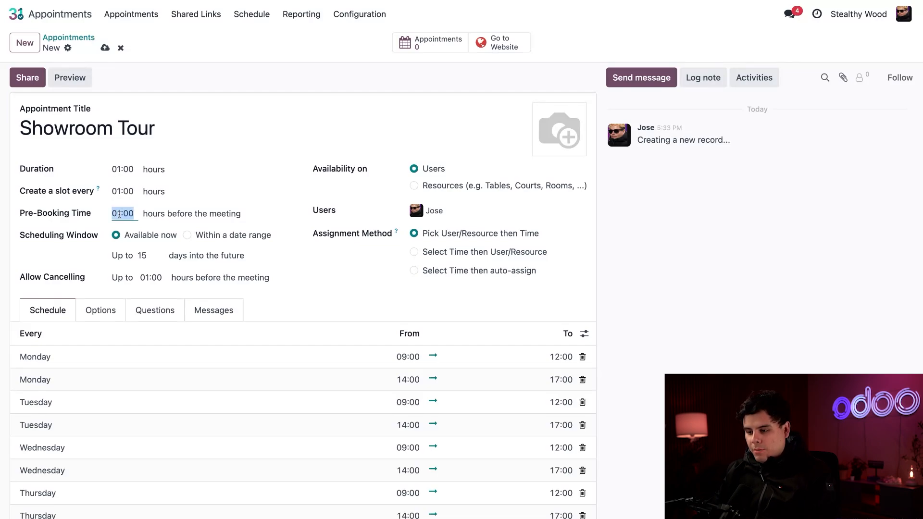
type(":30")
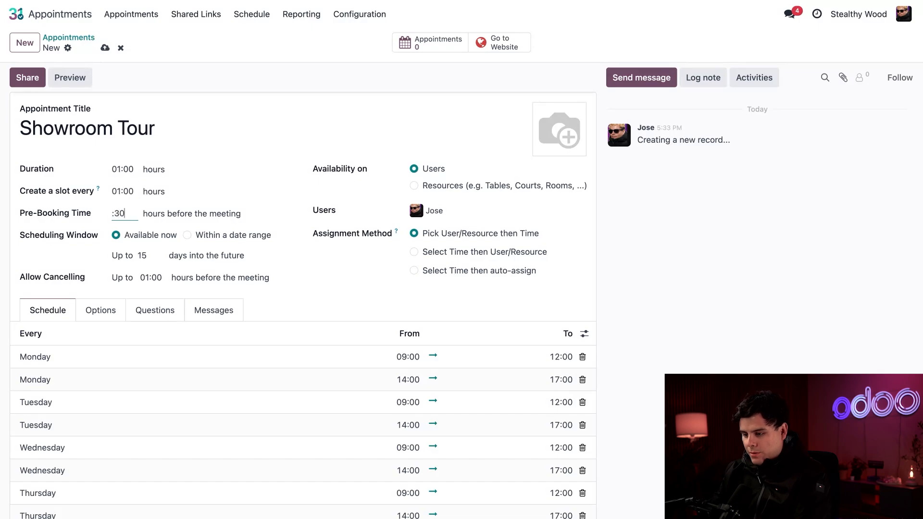
key("Return")
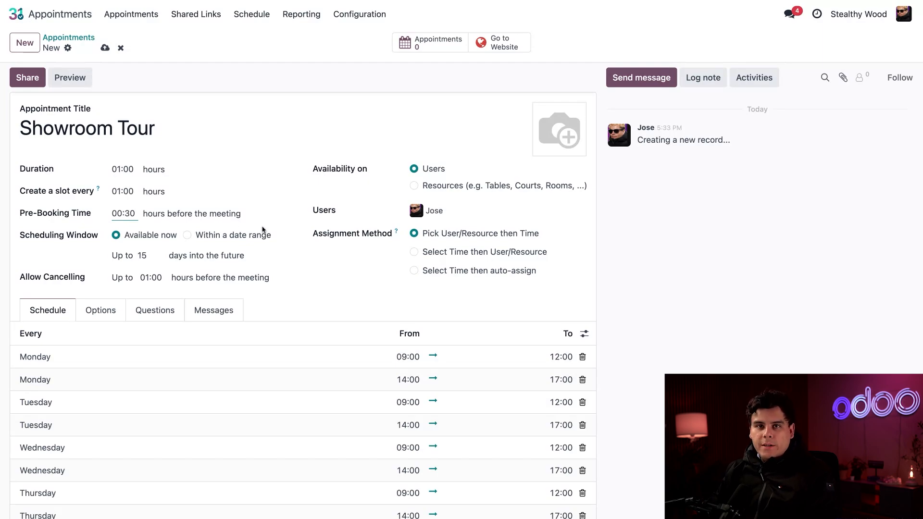
left_click(541, 146)
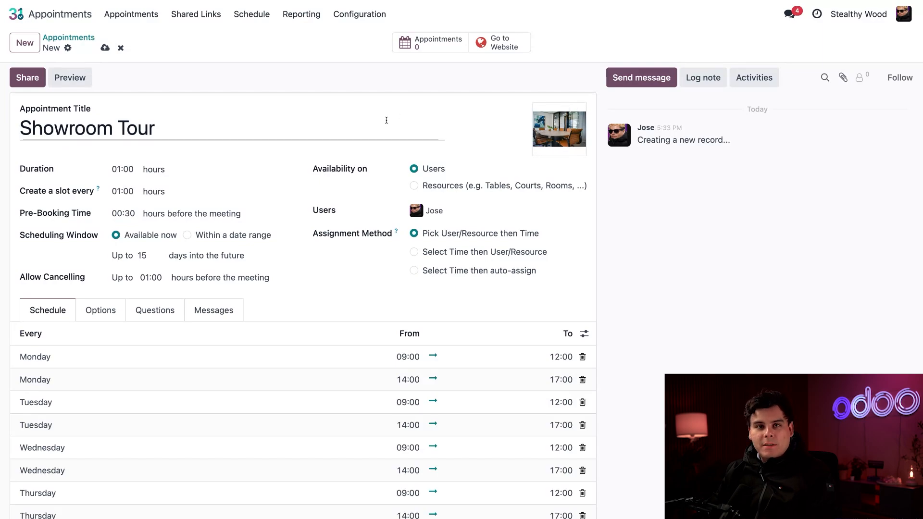
Allow cancelling the appointment up to 00:30 hours before the meeting
scroll(245, 204, "down", 2)
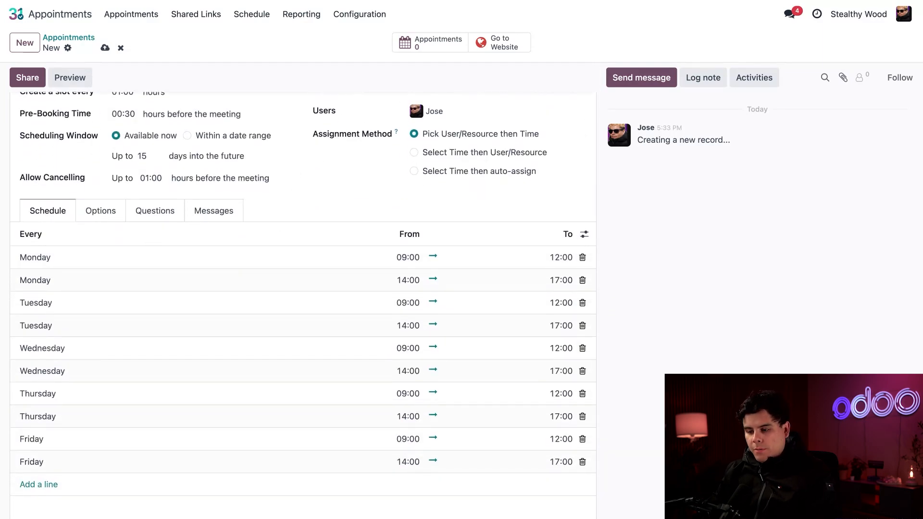
scroll(72, 193, "up", 1)
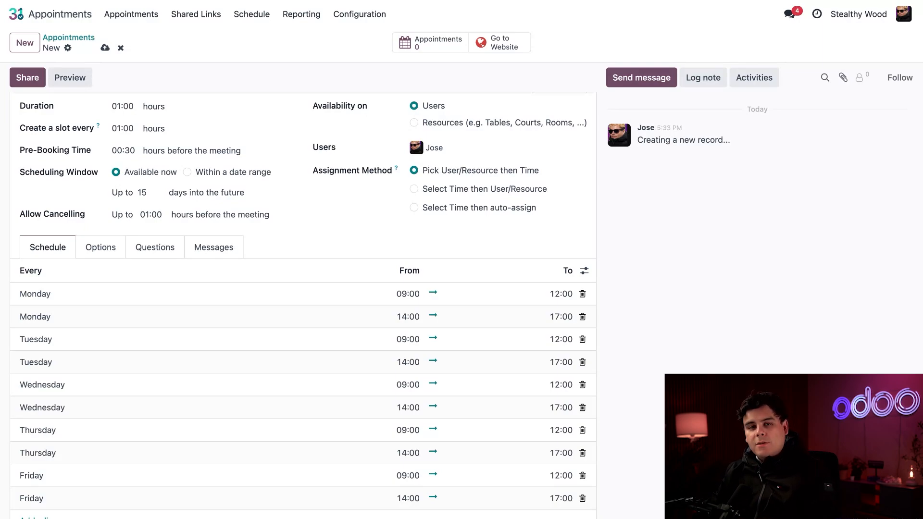
left_click(144, 215)
double_click(148, 214)
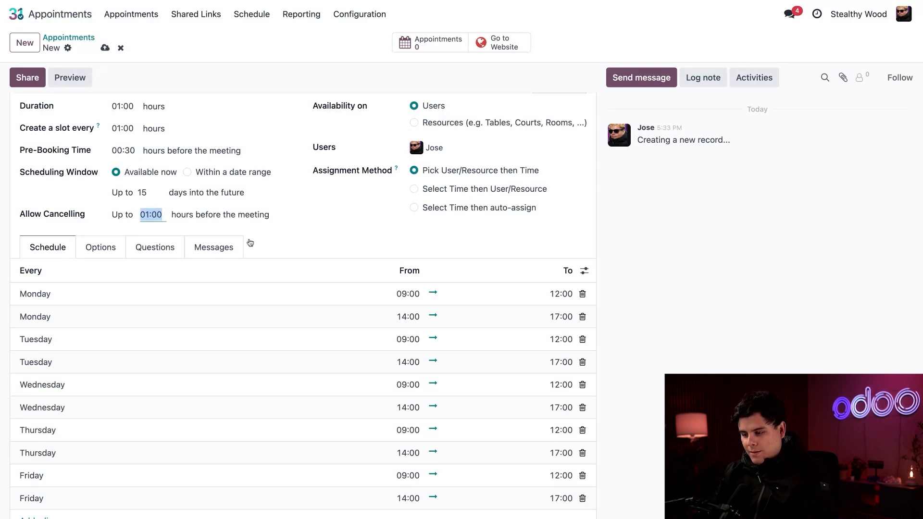
key("BackSpace")
type(":30")
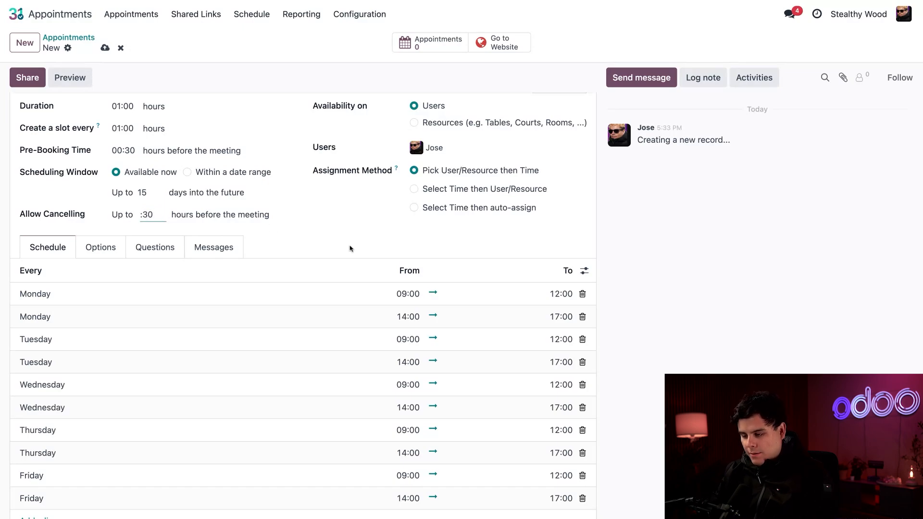
key("Return")
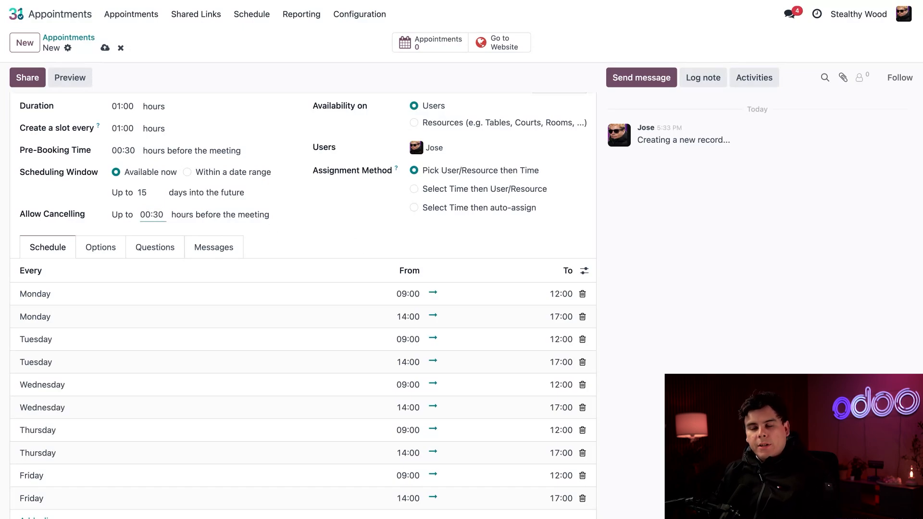
Base the appointment's availability on resources, assign the Furniture Showroom resource and enable capacity management
scroll(367, 192, "up", 1)
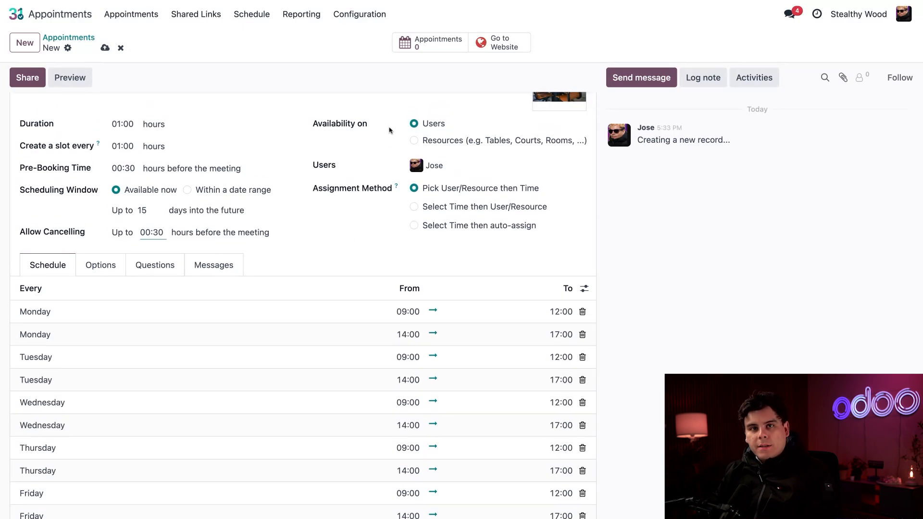
left_click(415, 140)
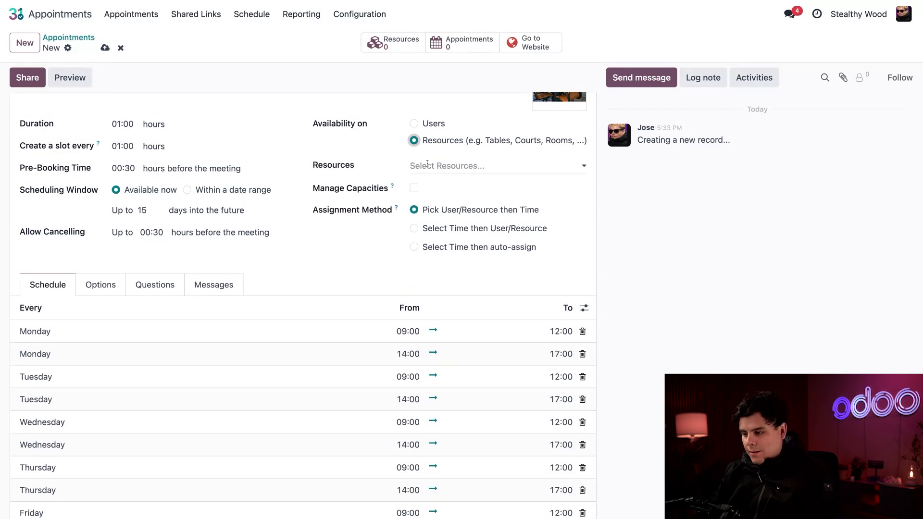
left_click(448, 166)
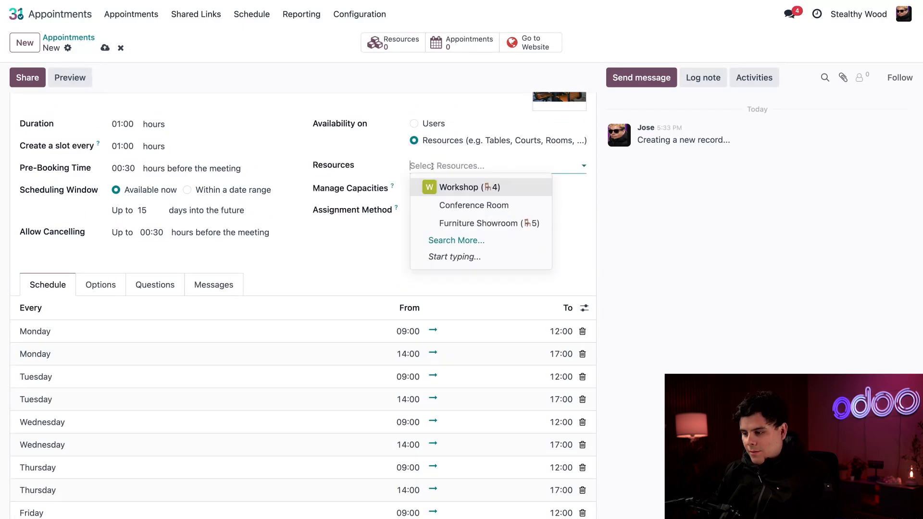
left_click(459, 224)
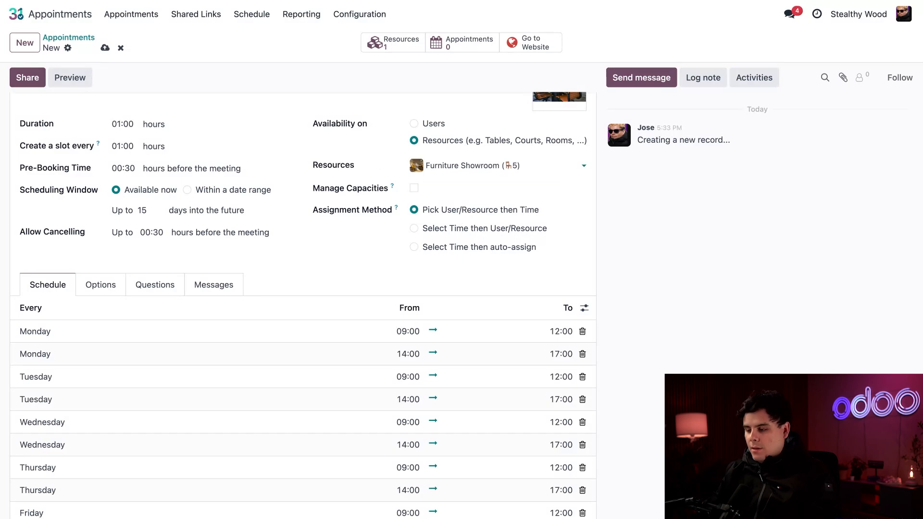
left_click(414, 188)
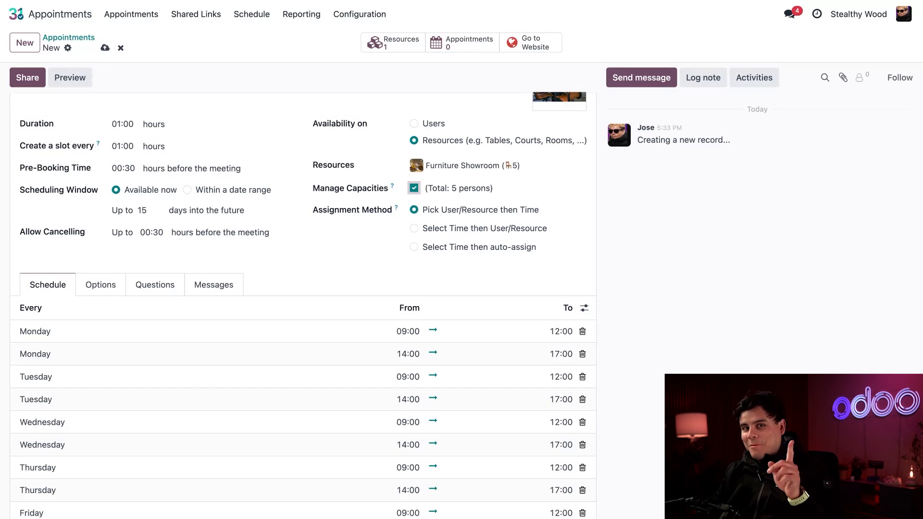
In the appointment's options, set the front-end display to Show Pictures and the location to Stealthy Wood
scroll(405, 201, "down", 1)
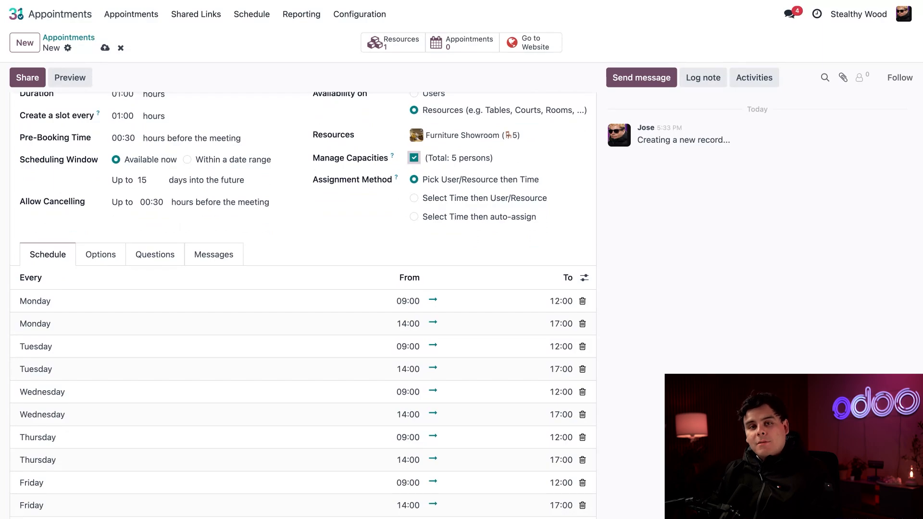
scroll(169, 218, "down", 2)
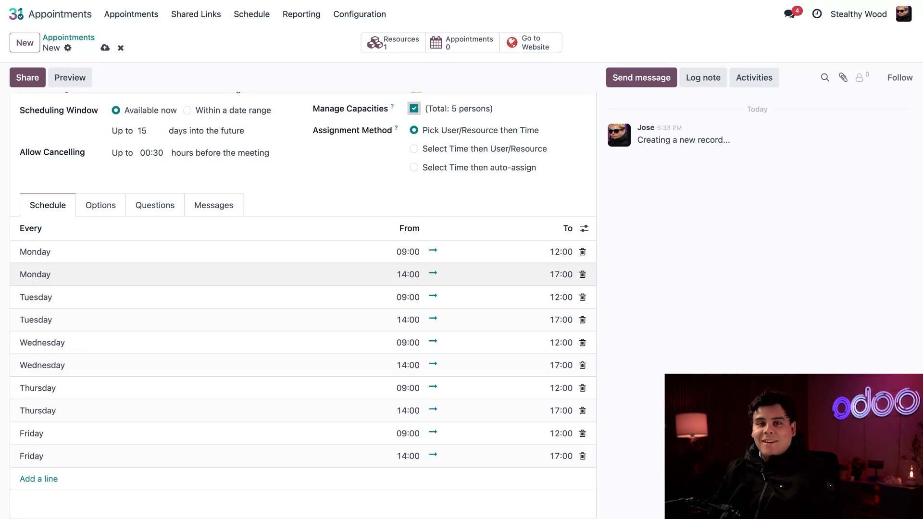
left_click(100, 208)
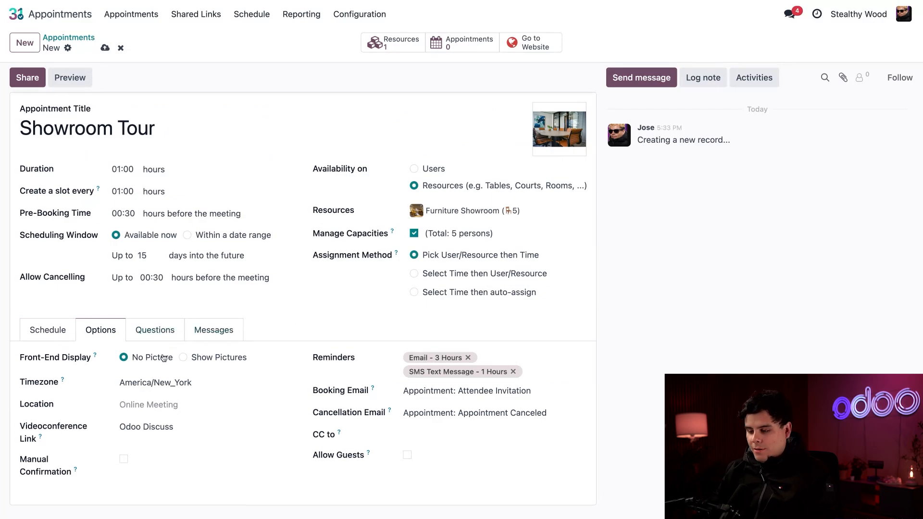
left_click(184, 359)
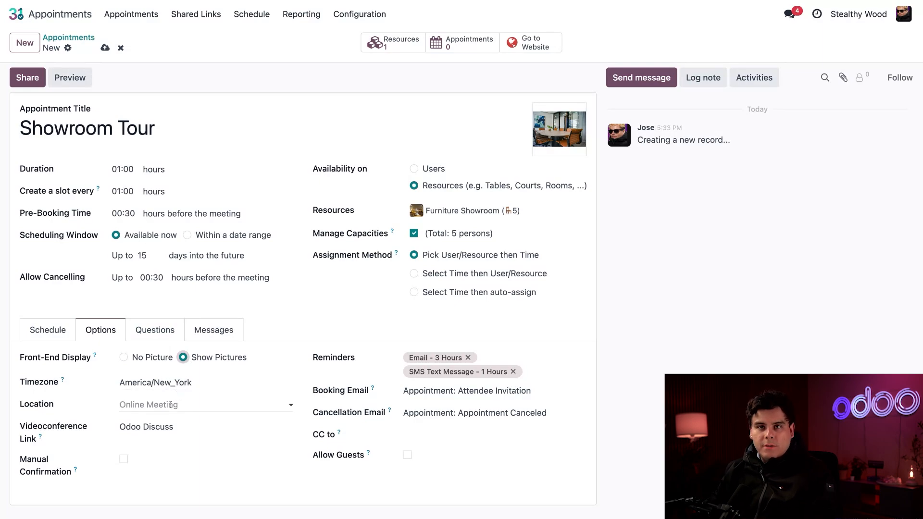
left_click(171, 405)
left_click(160, 428)
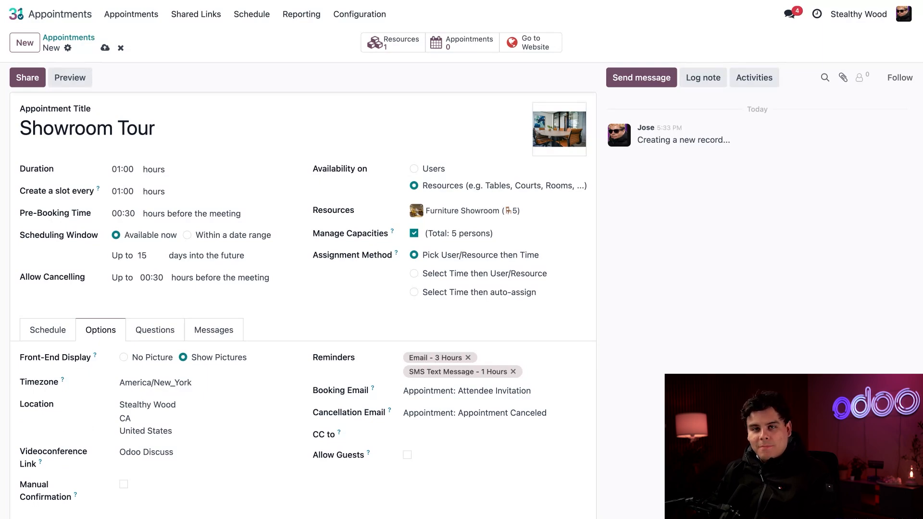
scroll(101, 440, "down", 1)
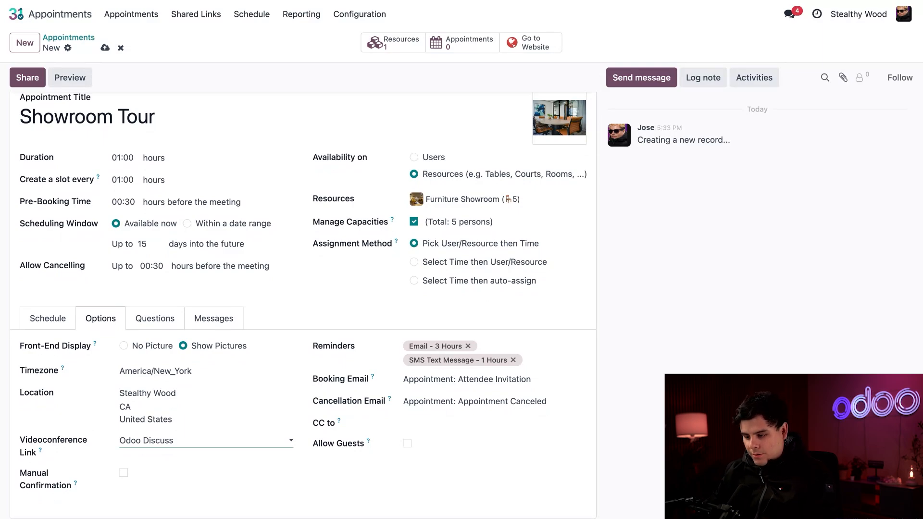
Remove Odoo Discuss as the appointment's videoconference link, leaving the setting empty
left_click(179, 429)
left_click(87, 429)
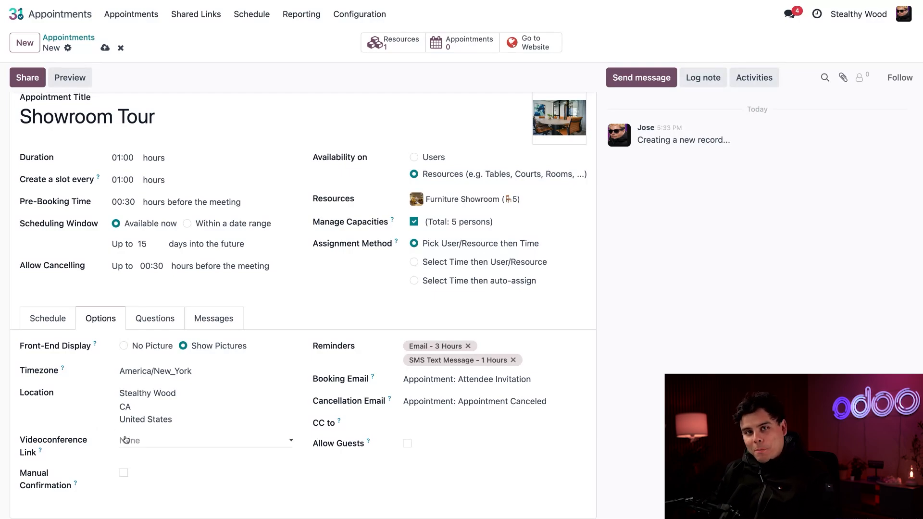
Add the booking question "What type of furniture do you fancy?" with a multi-line text answer and save it
left_click(155, 317)
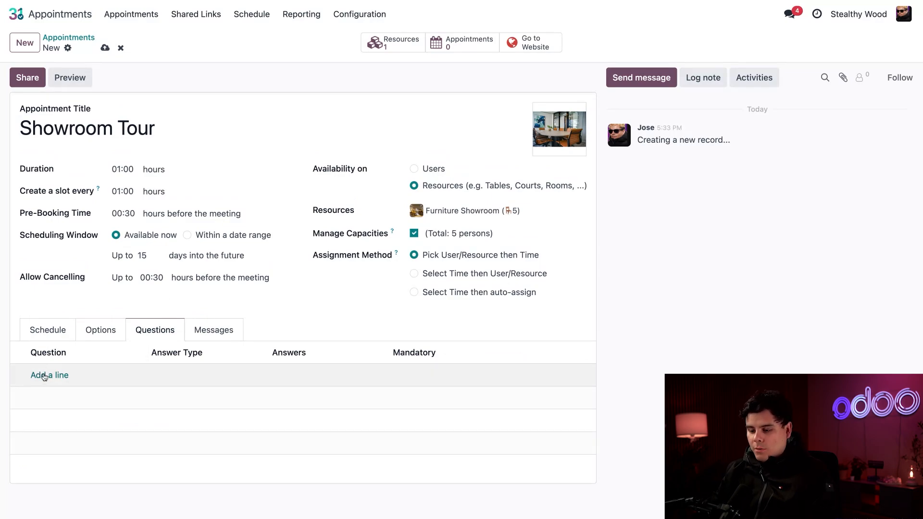
left_click(133, 370)
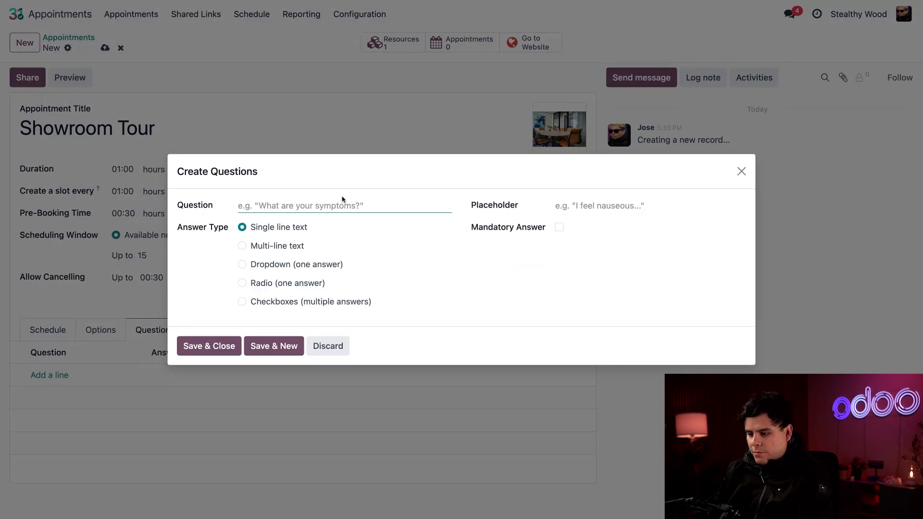
type("What type of ")
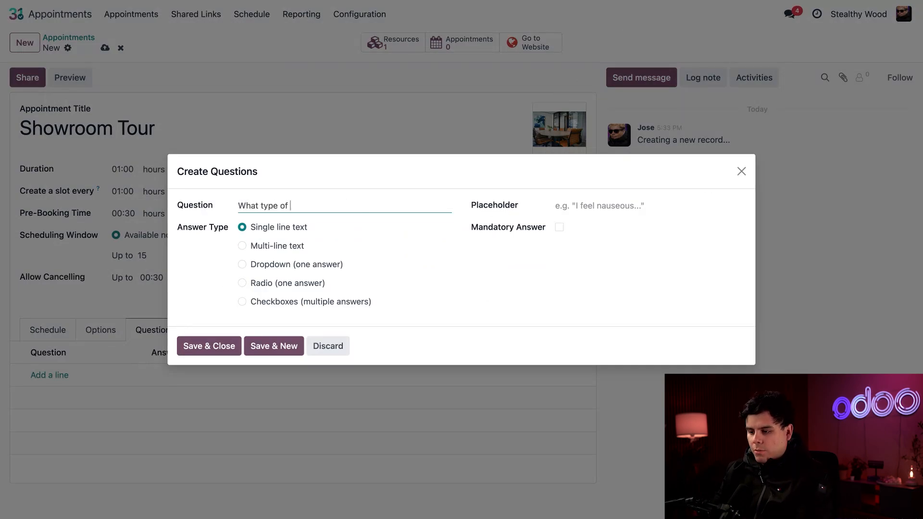
type("furniture")
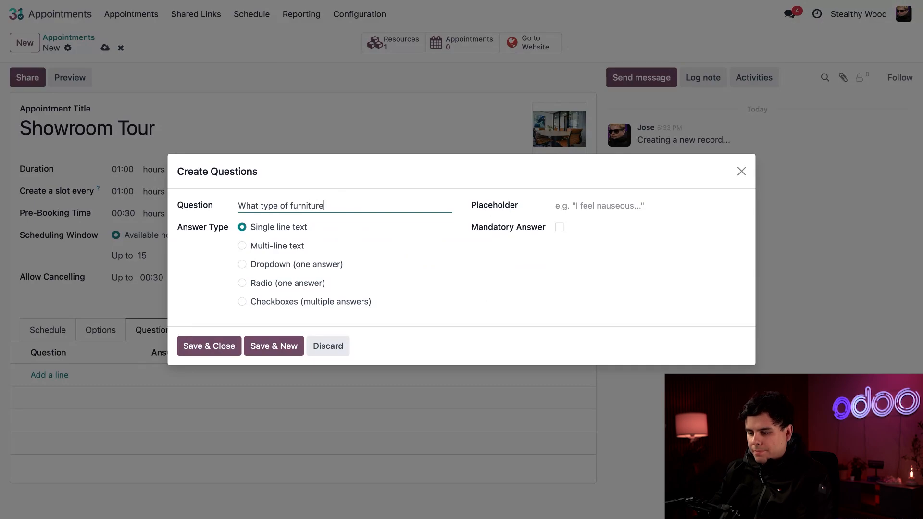
type(" do you fancy?")
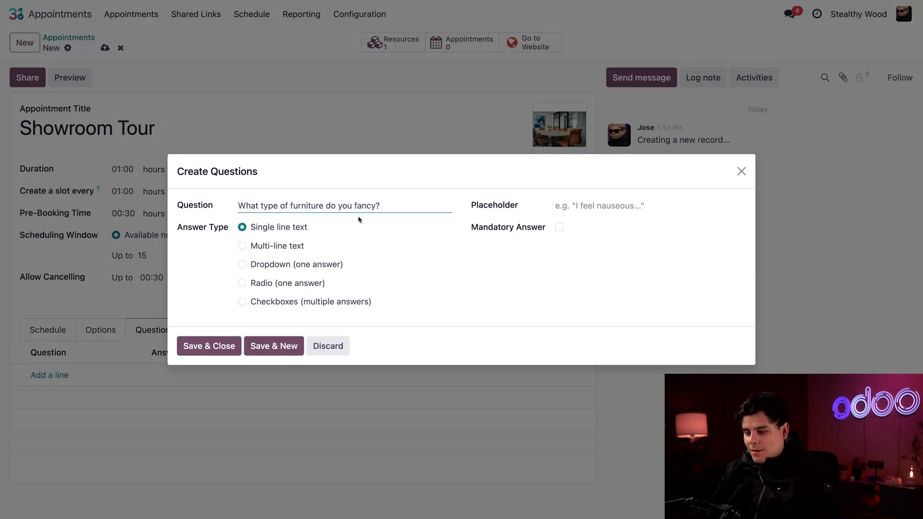
left_click(274, 246)
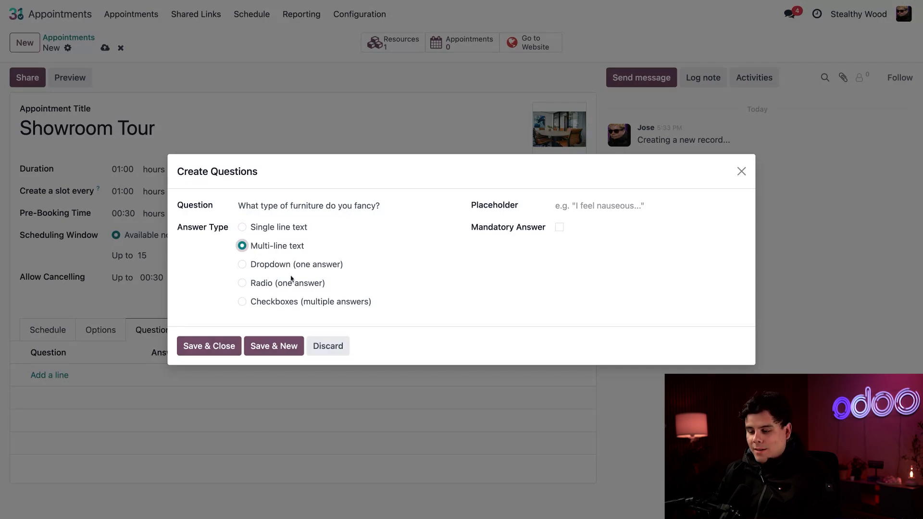
left_click(220, 346)
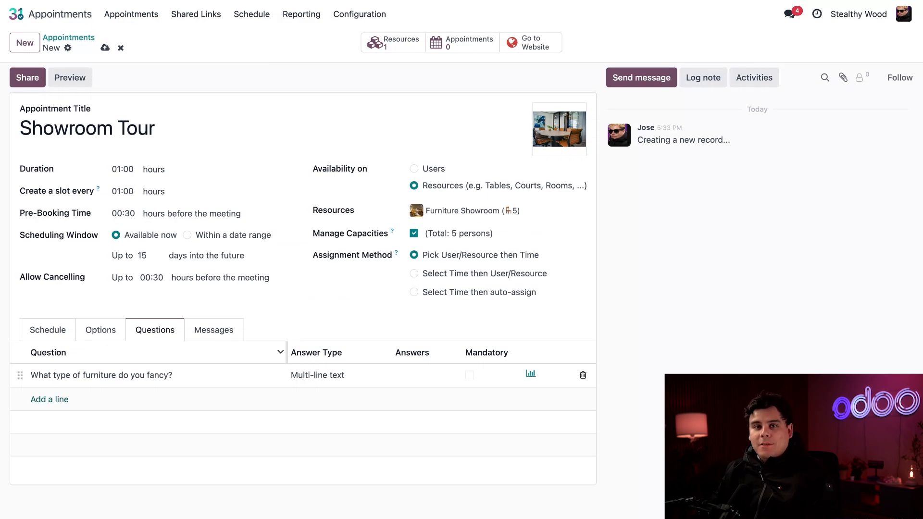
Go to the Showroom Tour booking page on the website, publish it and dismiss the page title notice
left_click(520, 52)
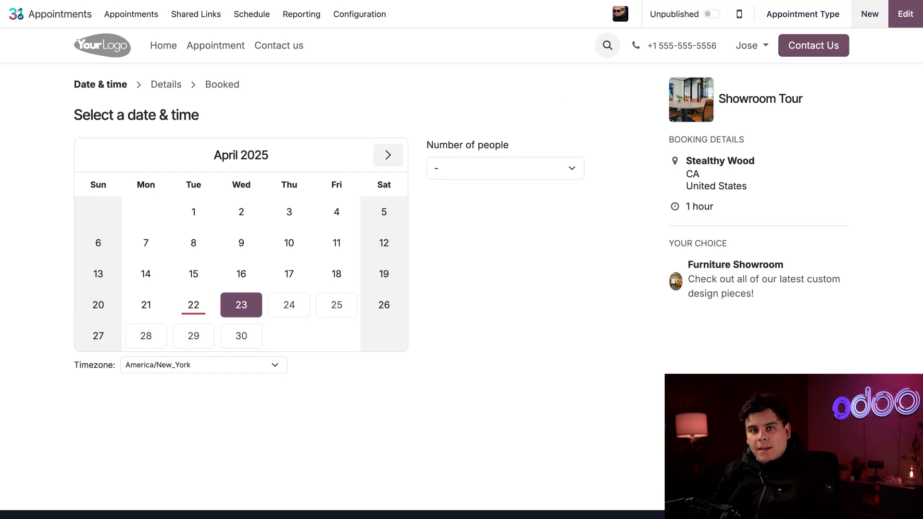
left_click(711, 14)
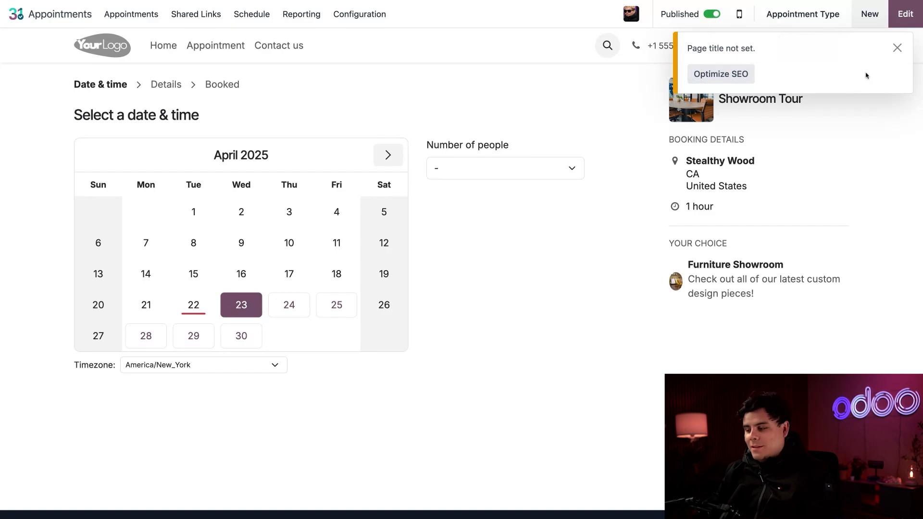
left_click(897, 48)
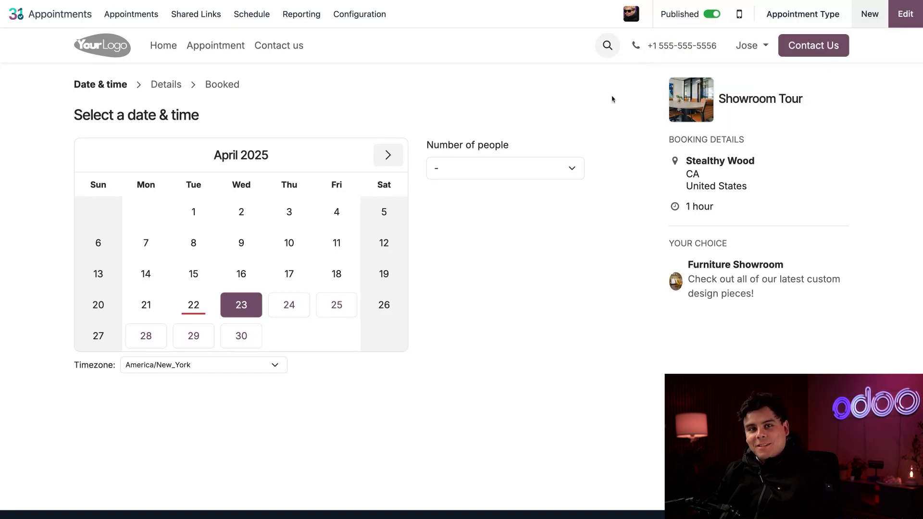